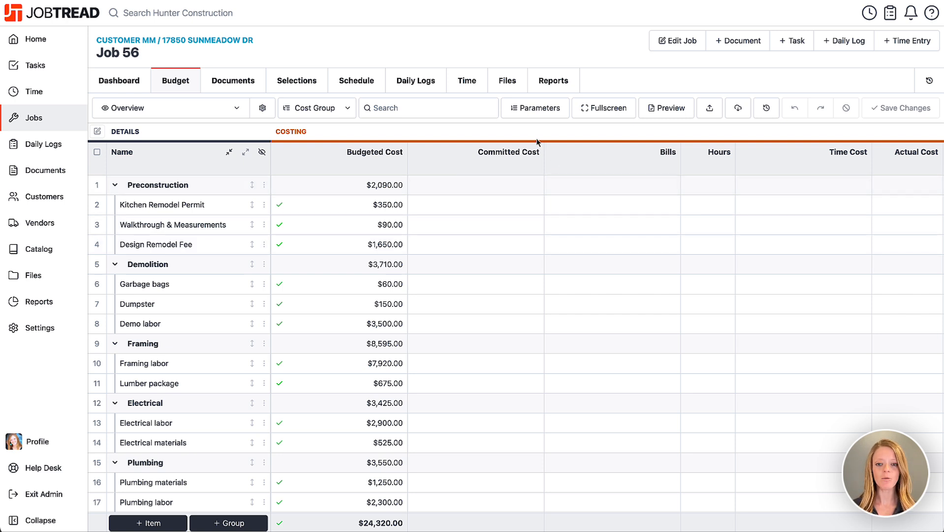
Step: Create a purchase order for Mangold Electric that includes all items in the Electrical cost group
mouse_move(459, 163)
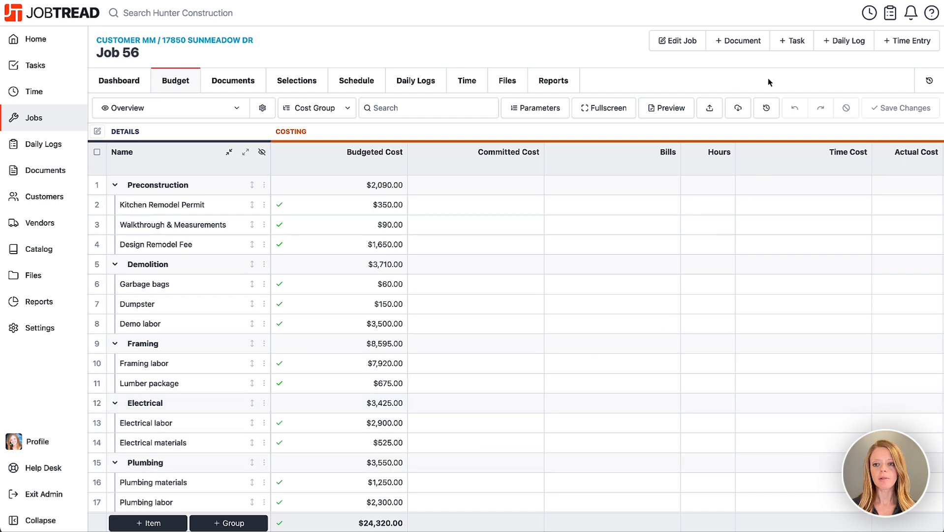
click(751, 44)
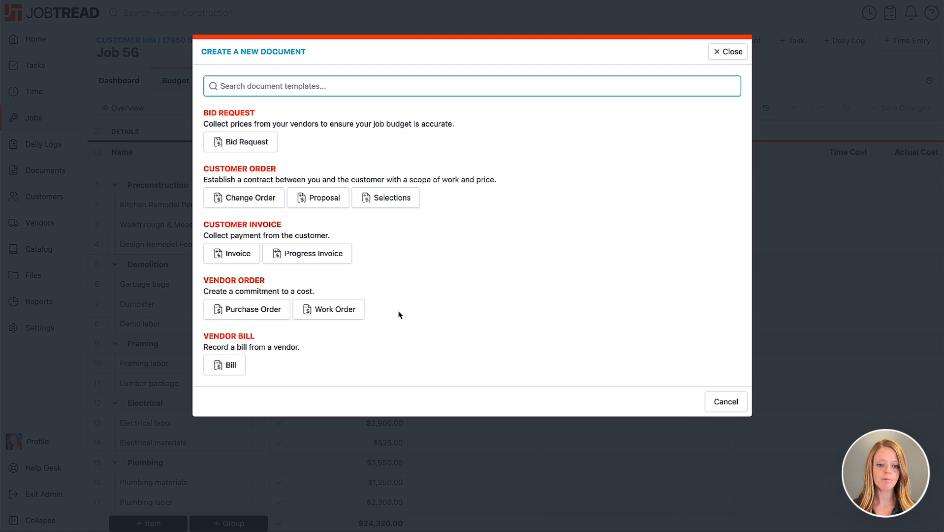
click(255, 309)
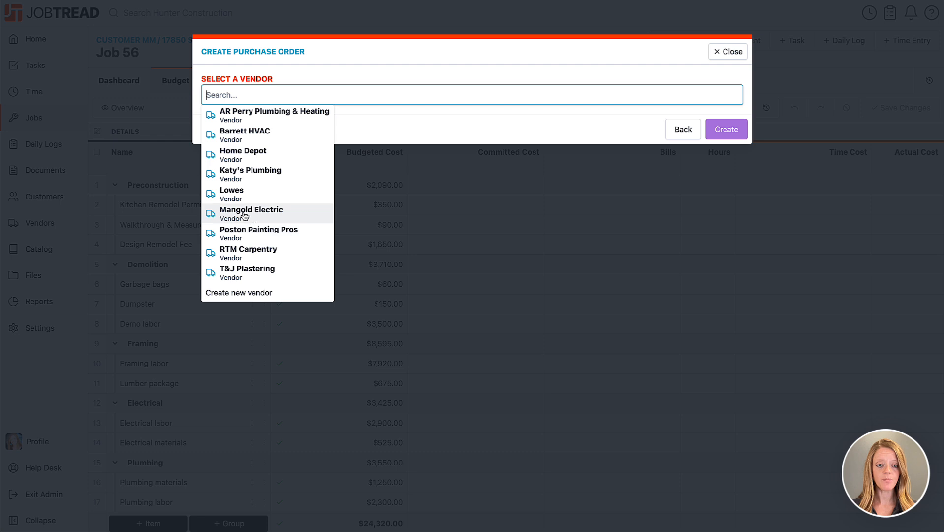
click(270, 217)
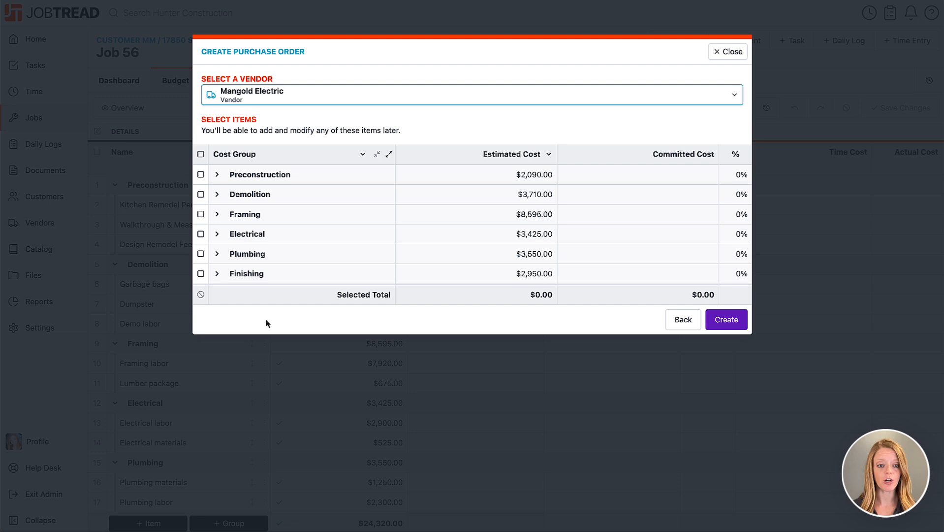
click(217, 235)
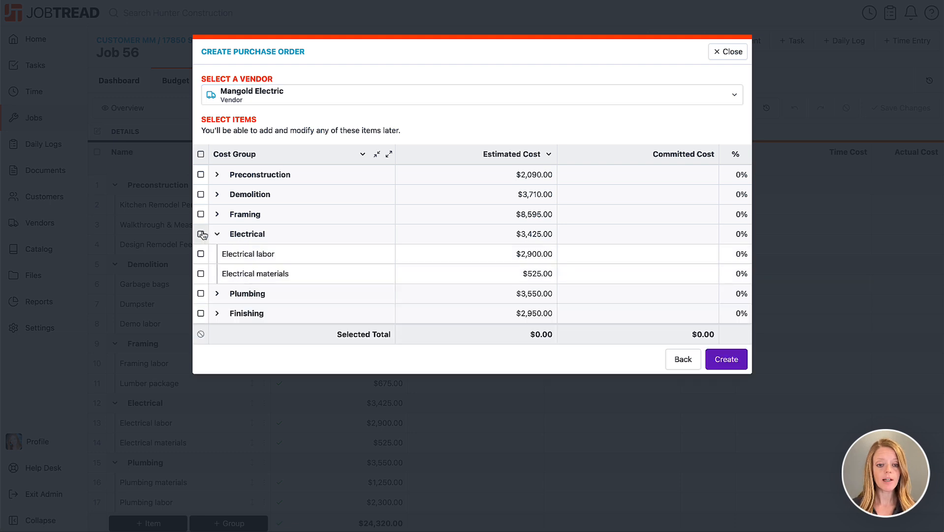
click(201, 235)
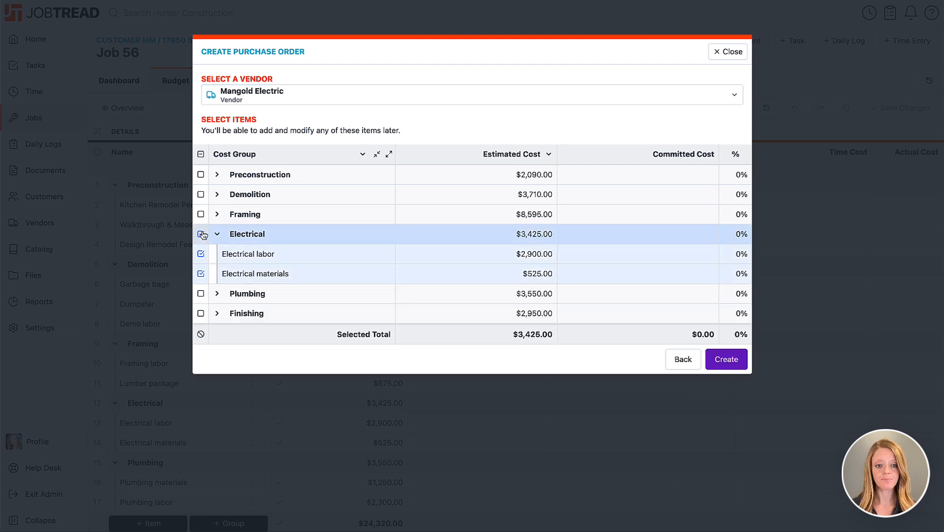
click(720, 364)
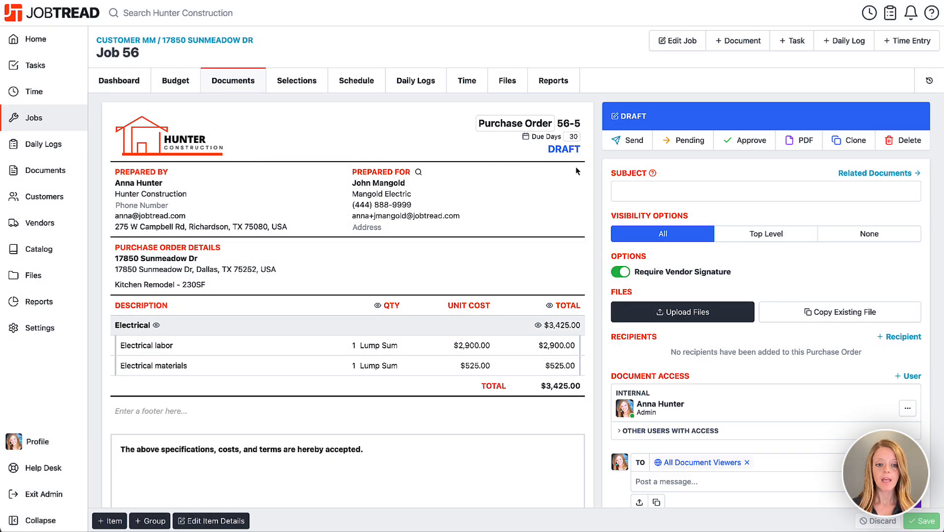
click(246, 269)
click(243, 285)
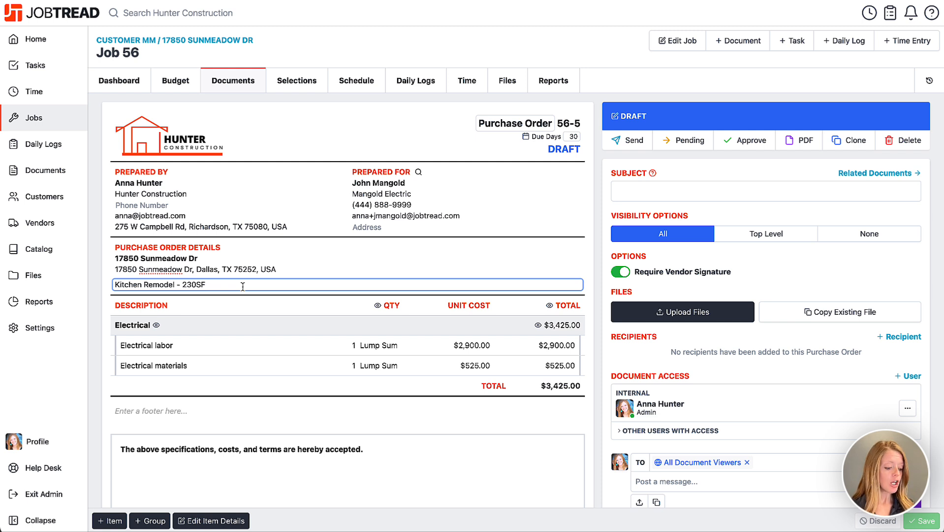
key(Return)
key(Return)
key(Return)
key(Return)
key(Return)
key(Return)
key(Return)
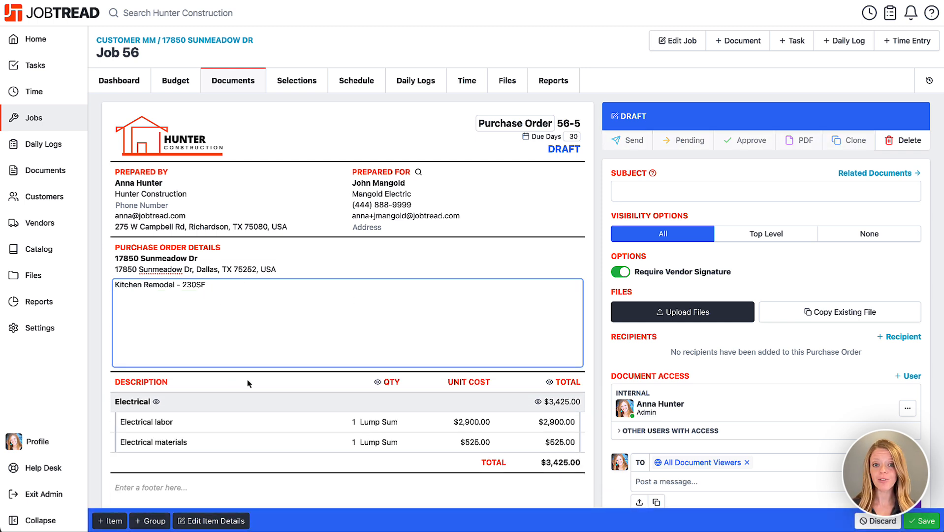
key(BackSpace)
key(BackSpace)
key(BackSpace)
key(BackSpace)
key(BackSpace)
key(BackSpace)
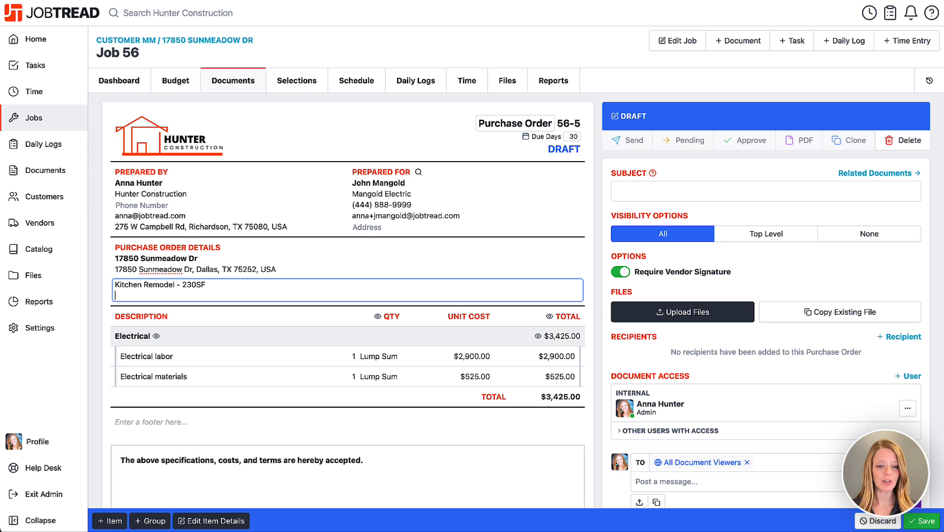
key(BackSpace)
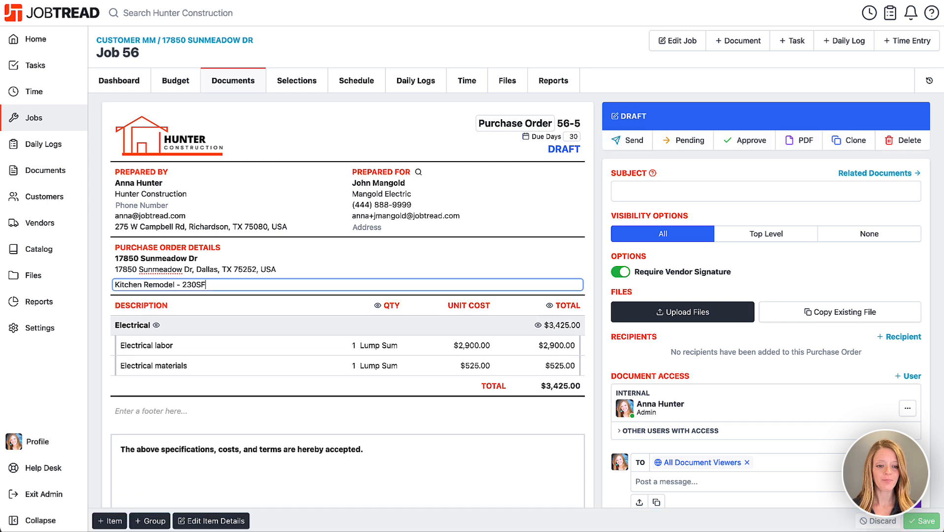
Step: Review the editable details of the Electrical cost group and its Electrical labor item
click(131, 327)
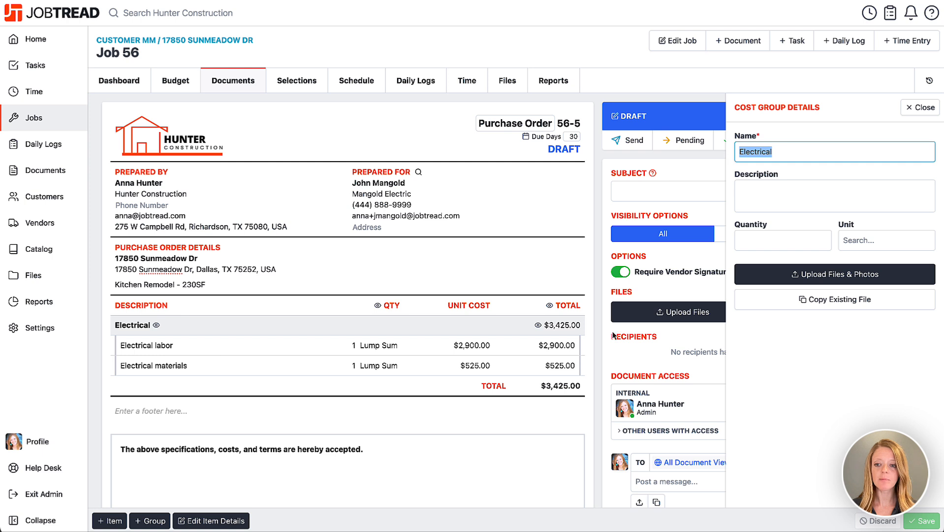
click(793, 154)
click(786, 196)
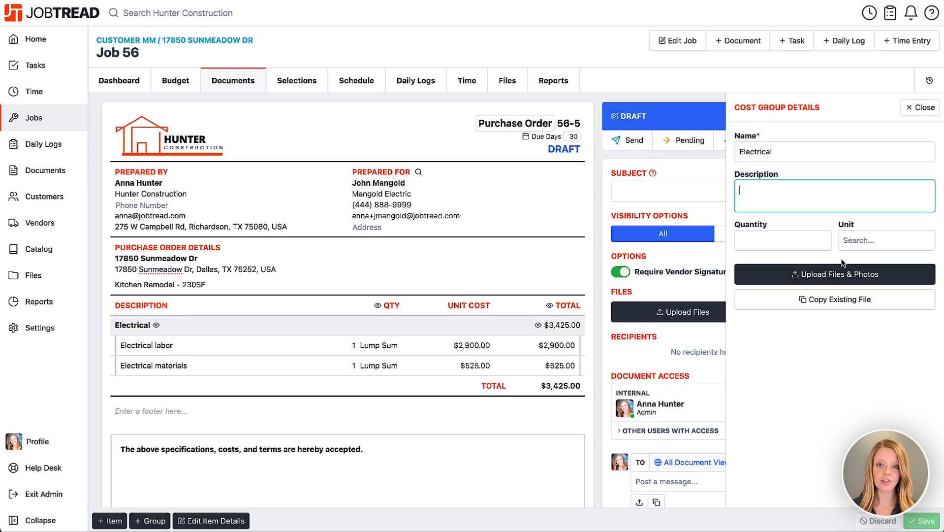
click(924, 108)
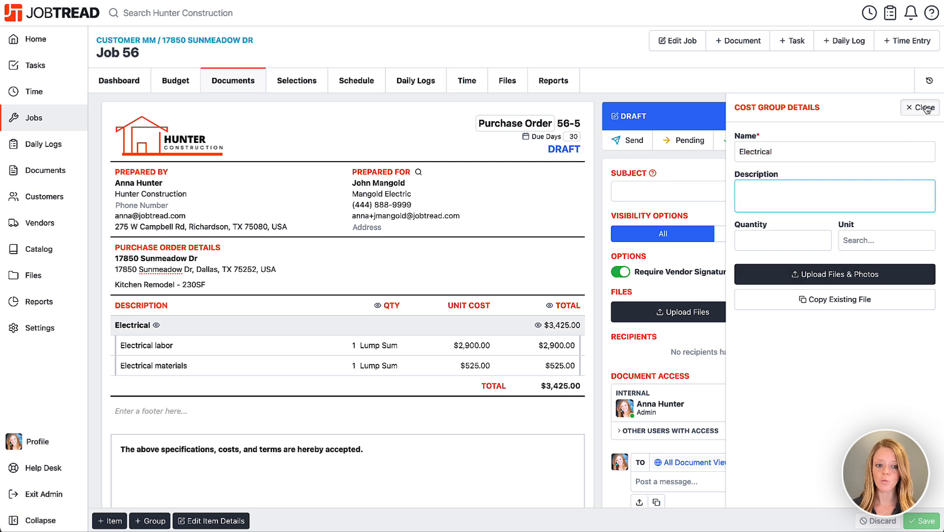
click(157, 349)
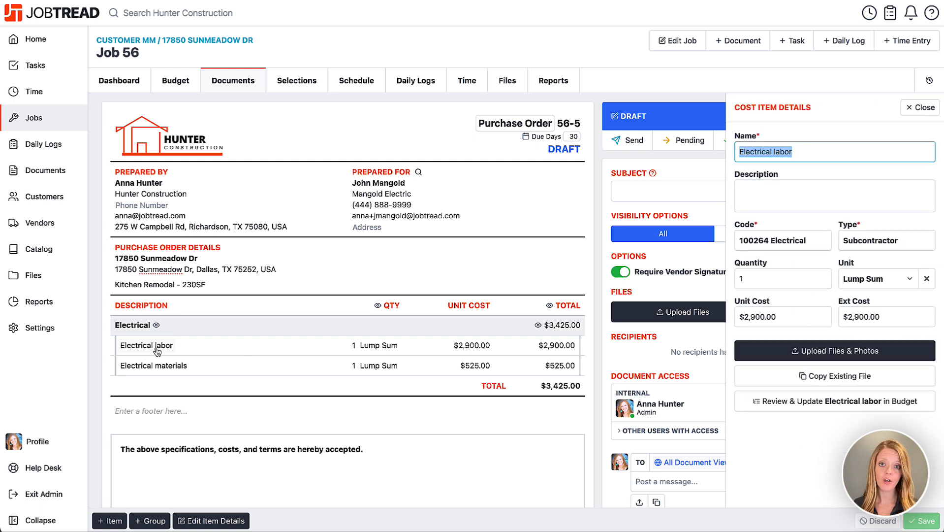
click(928, 107)
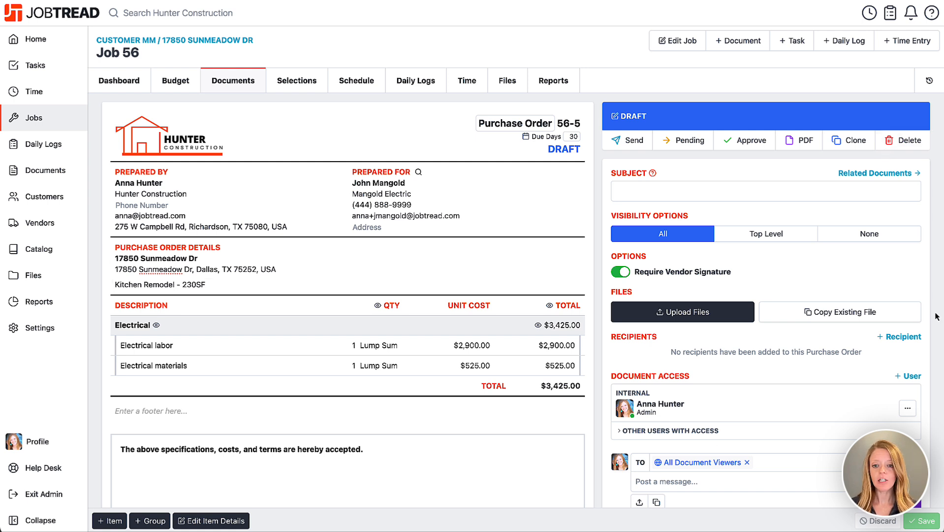
Step: Set the purchase order's subject to "Electrical Materials & Labor"
click(834, 194)
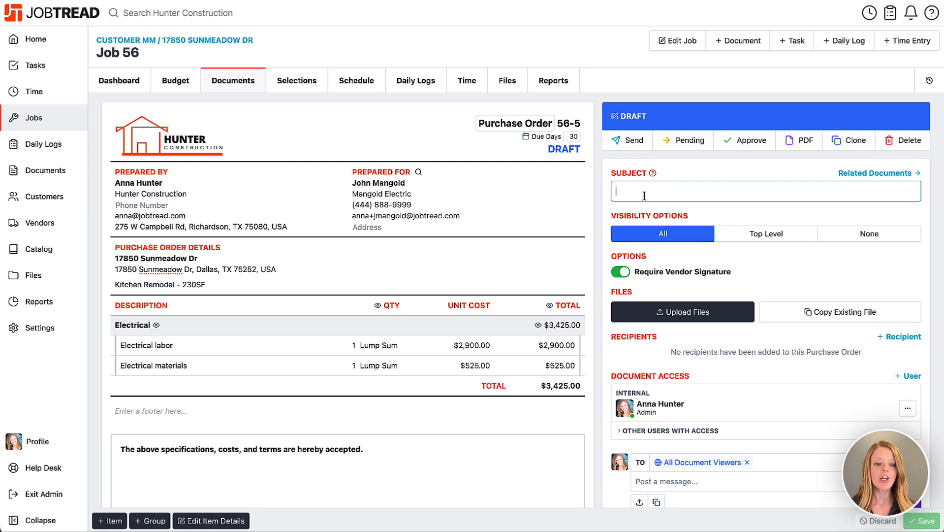
text(Electri)
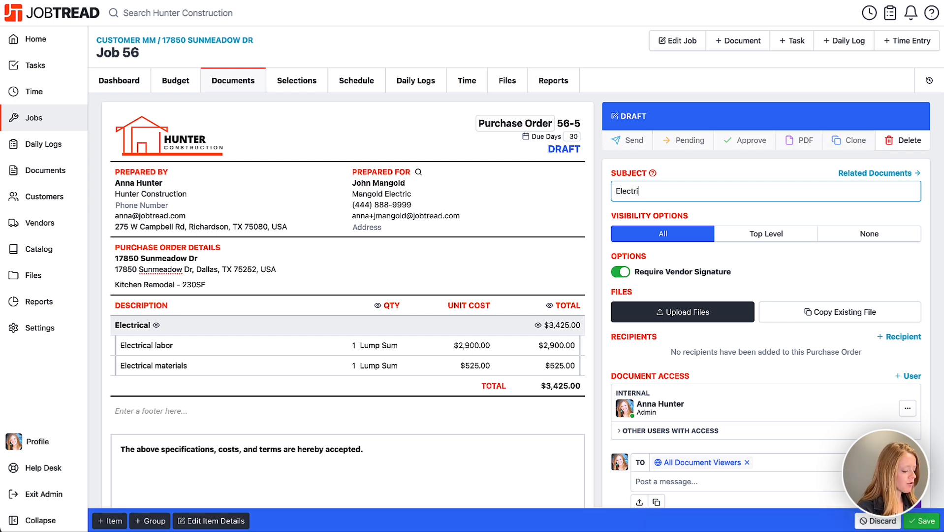
text(cal Material)
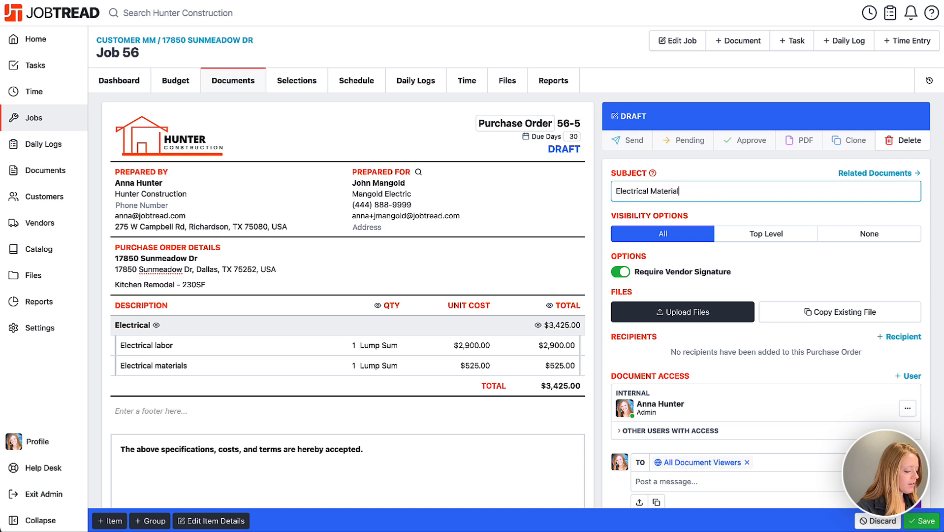
text(s & Labor)
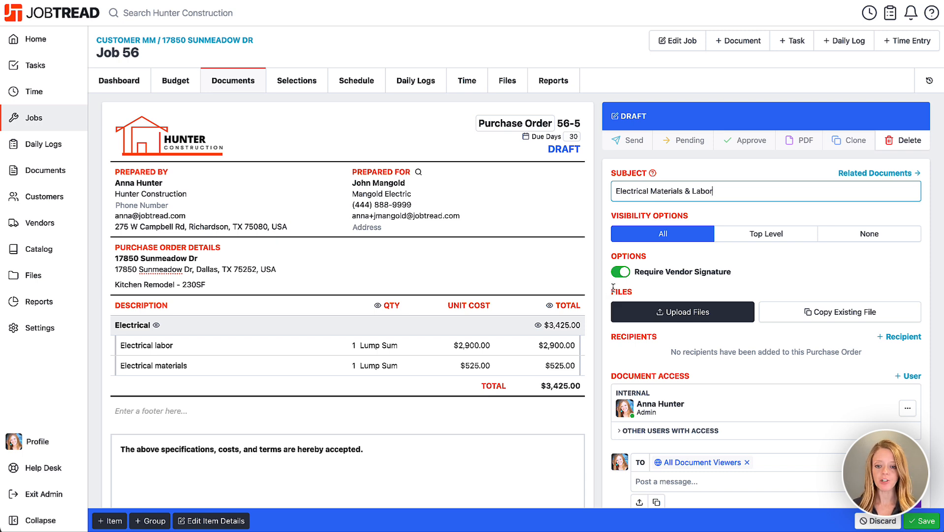
Step: Upload 7.png and 8.png from the Plans folder to the purchase order
scroll(635, 296, down, 1)
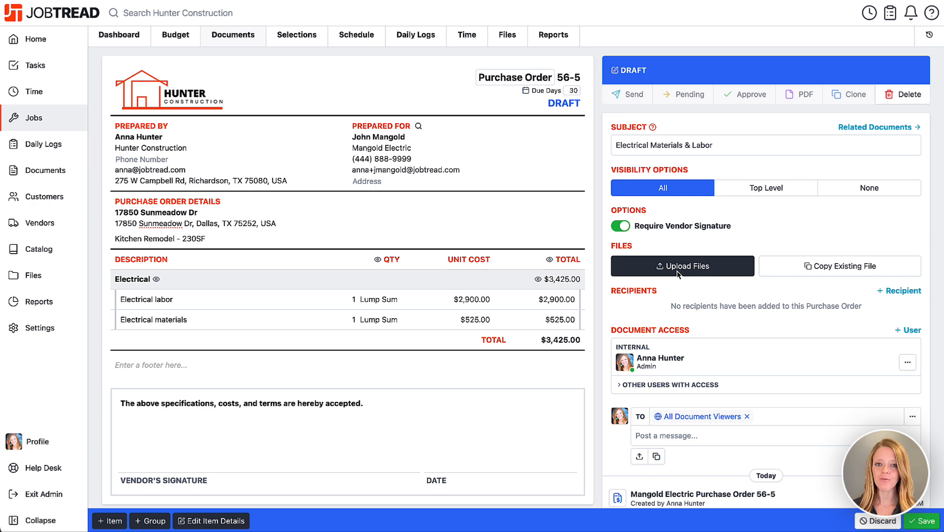
click(678, 269)
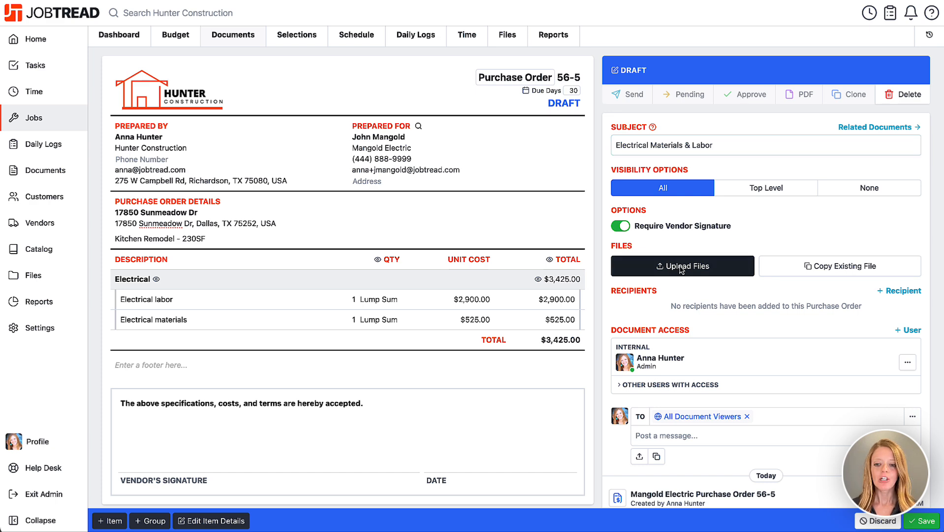
click(252, 179)
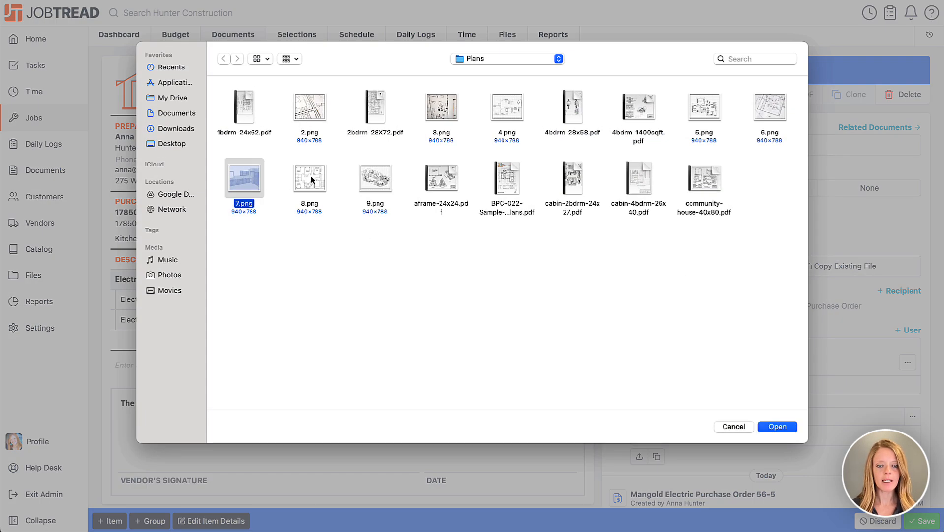
shift+click(310, 176)
click(792, 432)
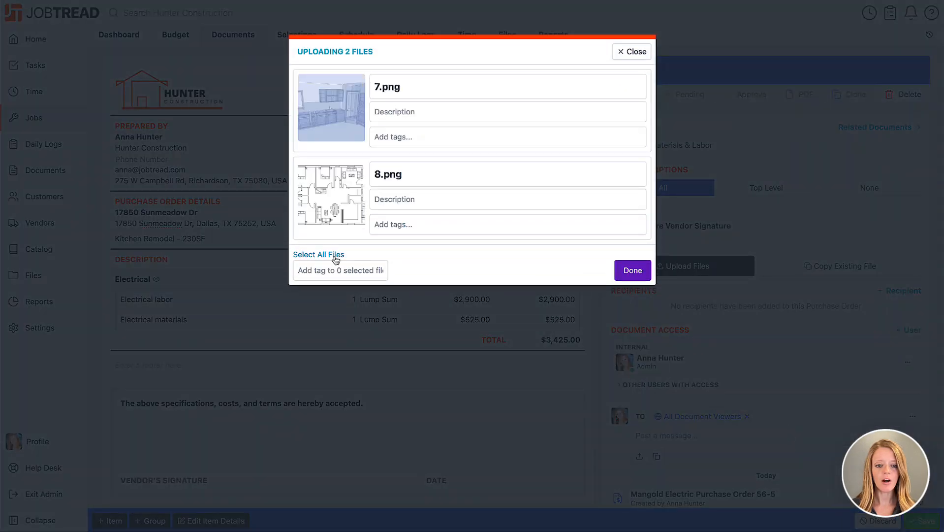
Step: Tag both uploaded files as Plans and save the purchase order
click(308, 255)
click(318, 270)
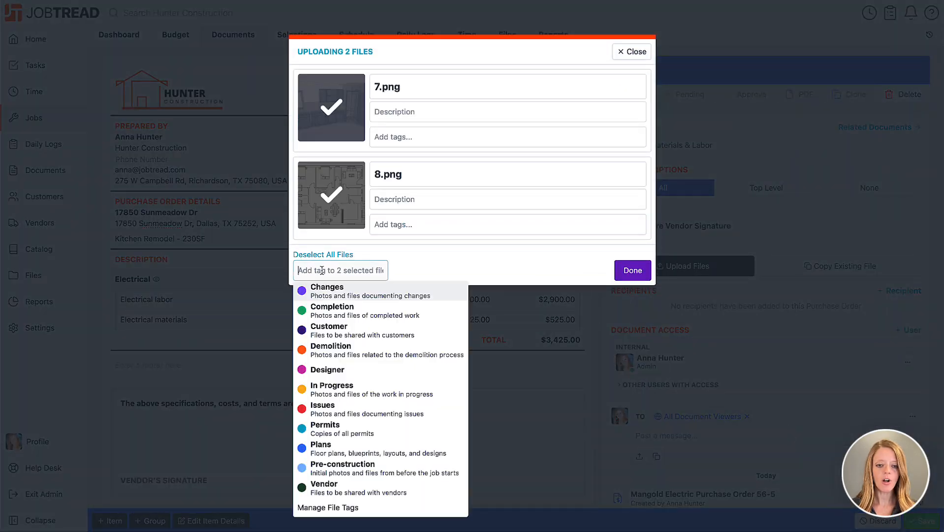
click(330, 449)
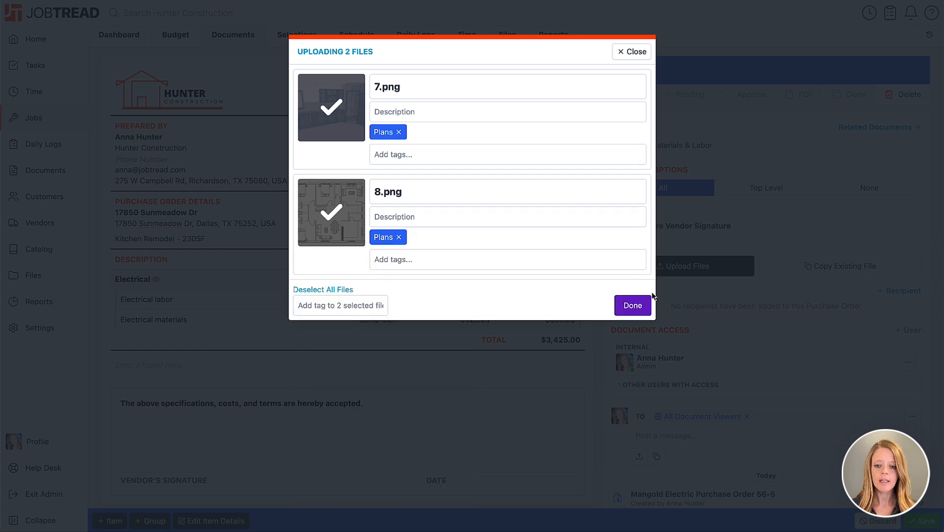
click(632, 305)
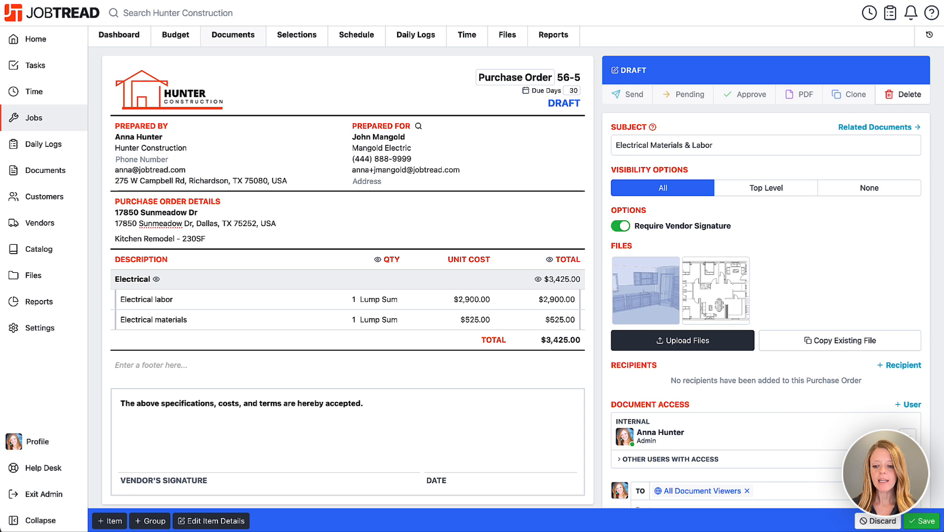
click(916, 522)
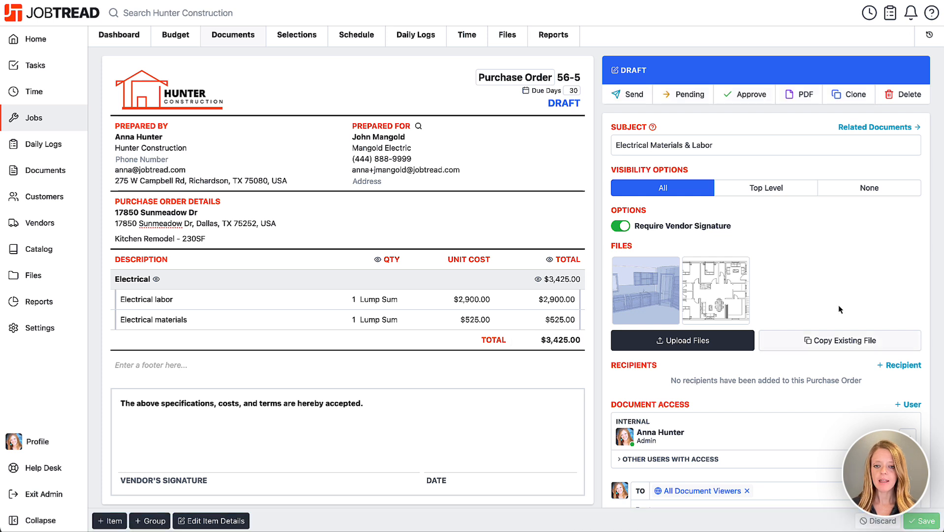
Step: Send the purchase order to the vendor contact with the email message "We will begin work on June 18th."
click(632, 101)
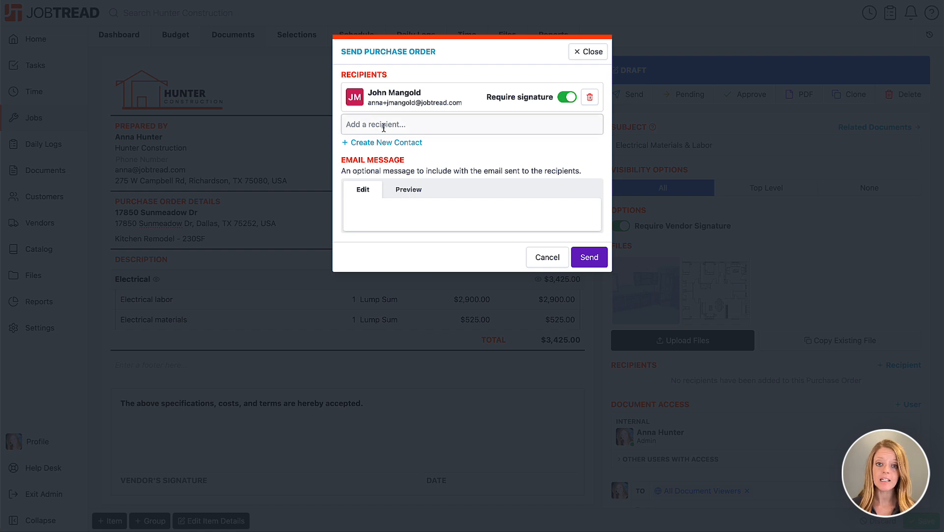
click(420, 203)
text(We)
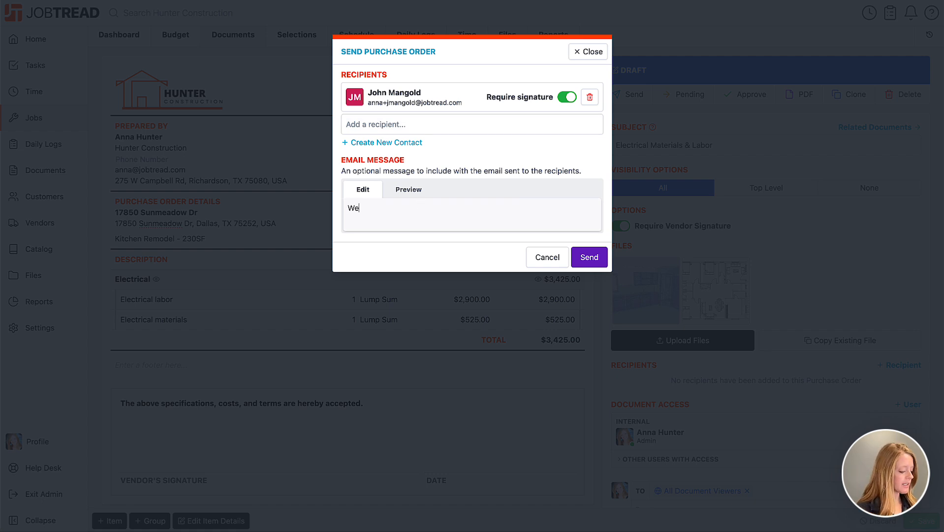
text( will be gin work on )
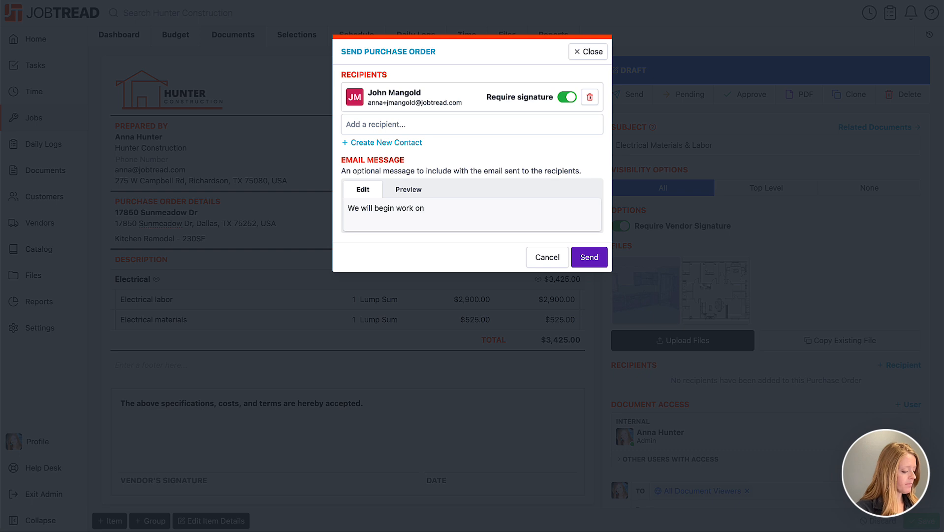
text(June 18th)
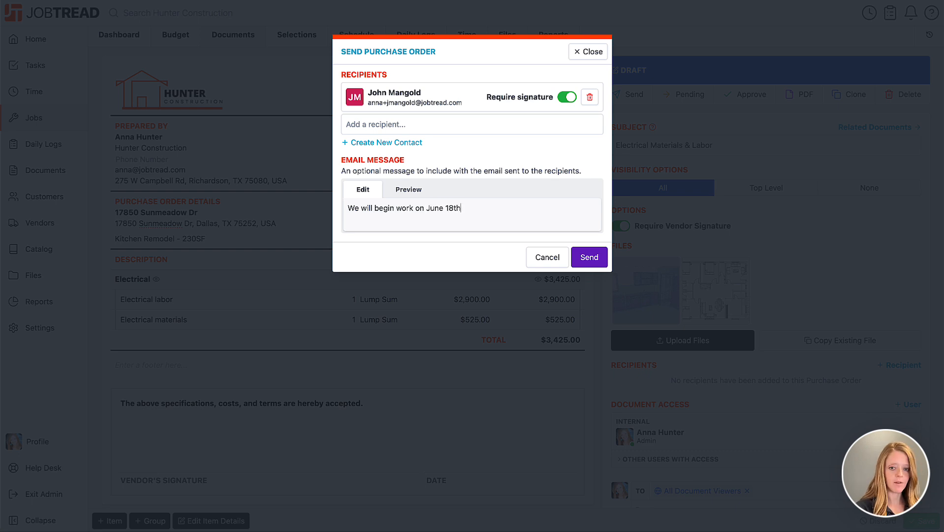
text(.)
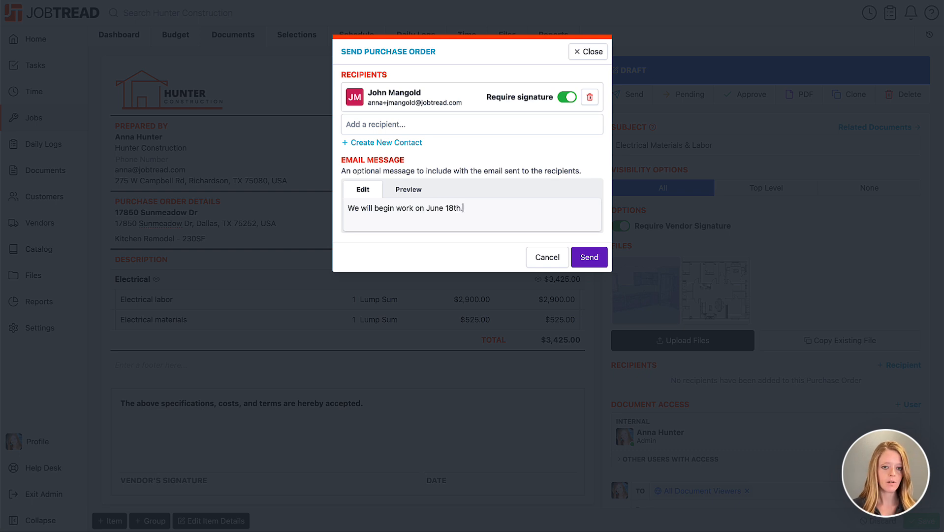
click(583, 256)
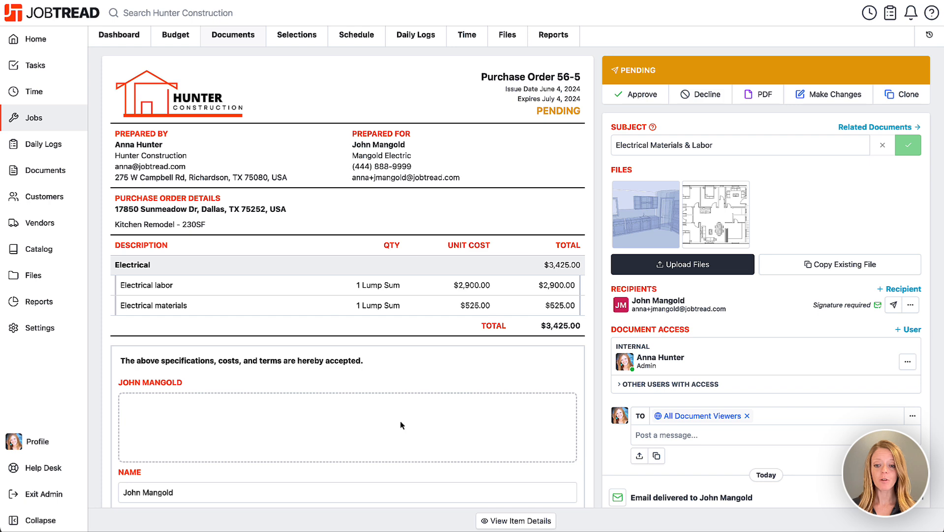
Step: Sign the Mangold Electric purchase order in the vendor's signature area and approve it
scroll(725, 320, down, 2)
scroll(725, 320, down, 1)
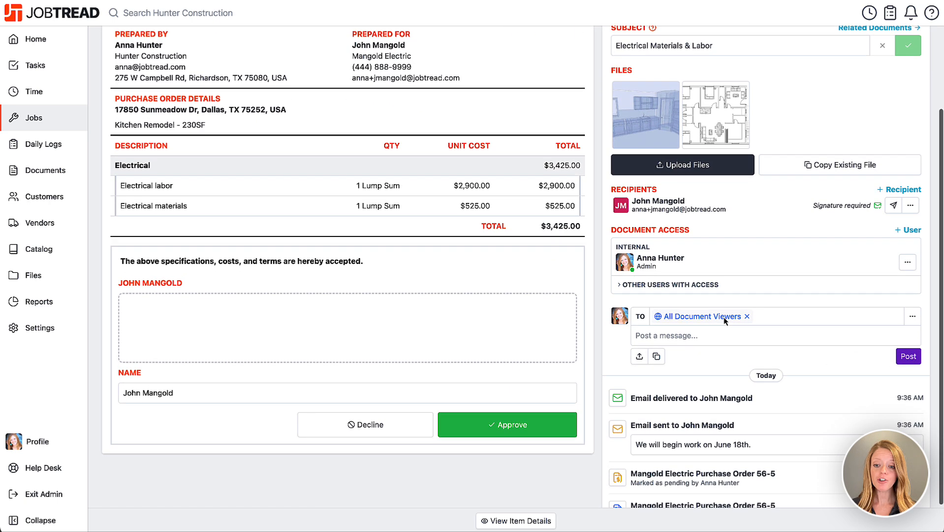
click(718, 332)
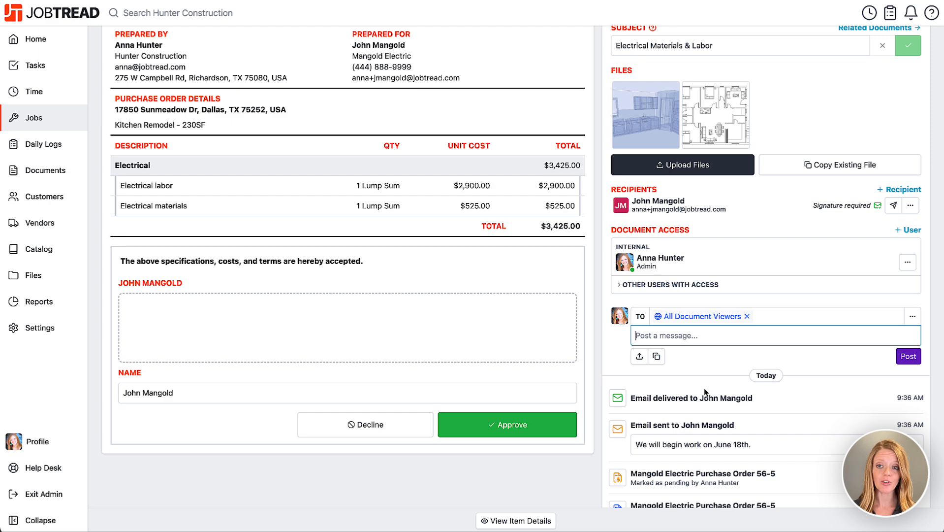
scroll(705, 393, up, 2)
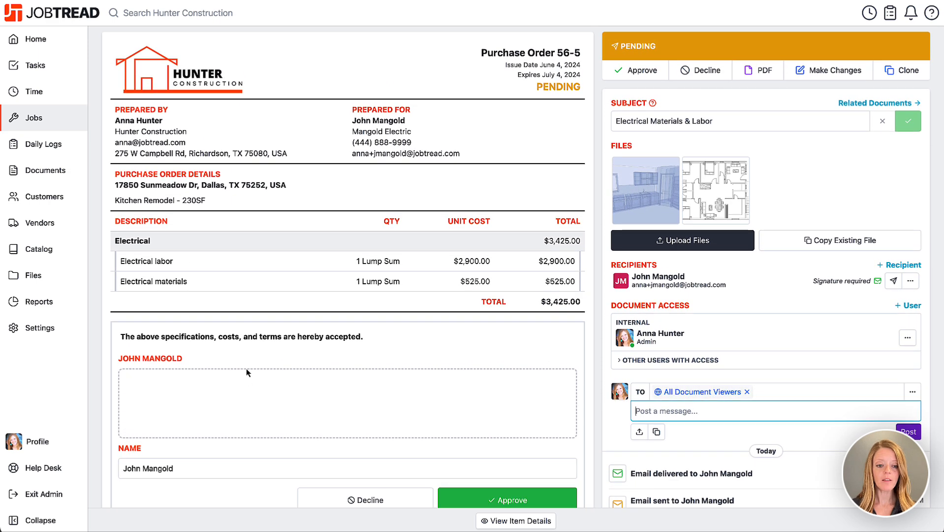
mouse_move(152, 432)
mouse_down()
mouse_move(211, 391)
mouse_move(374, 394)
mouse_up()
scroll(574, 435, down, 1)
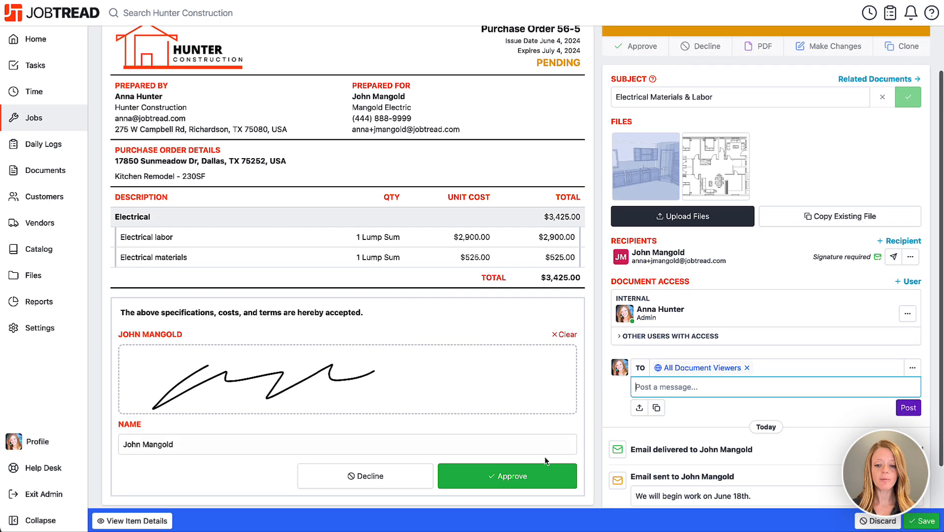
click(545, 467)
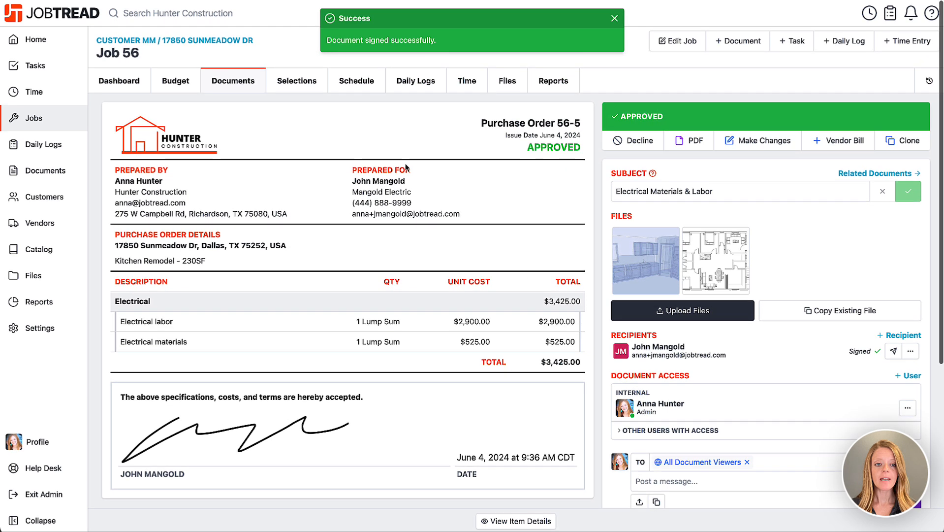
Step: Check the job's document list, then examine the budget's committed costs for the Electrical group and the documents behind the Electrical labor amount
click(220, 84)
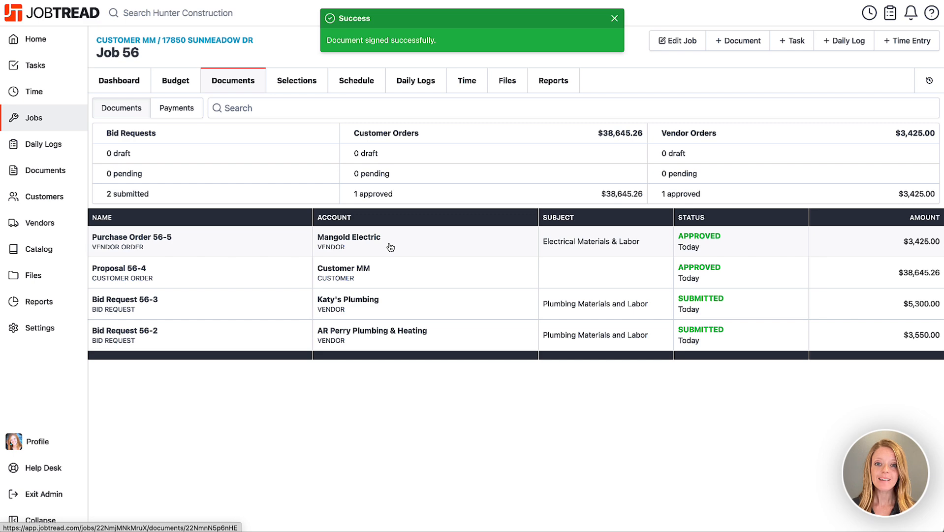
click(192, 87)
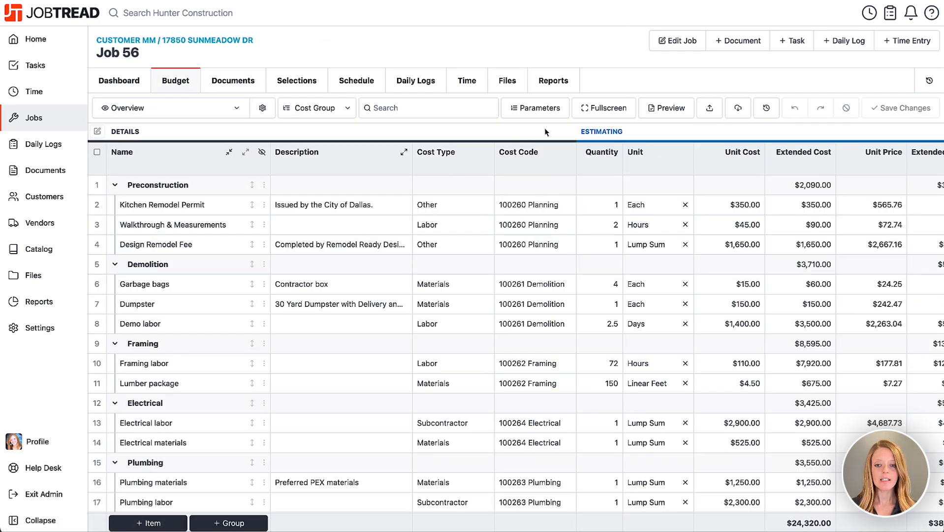
scroll(545, 129, right, 5)
scroll(544, 129, right, 8)
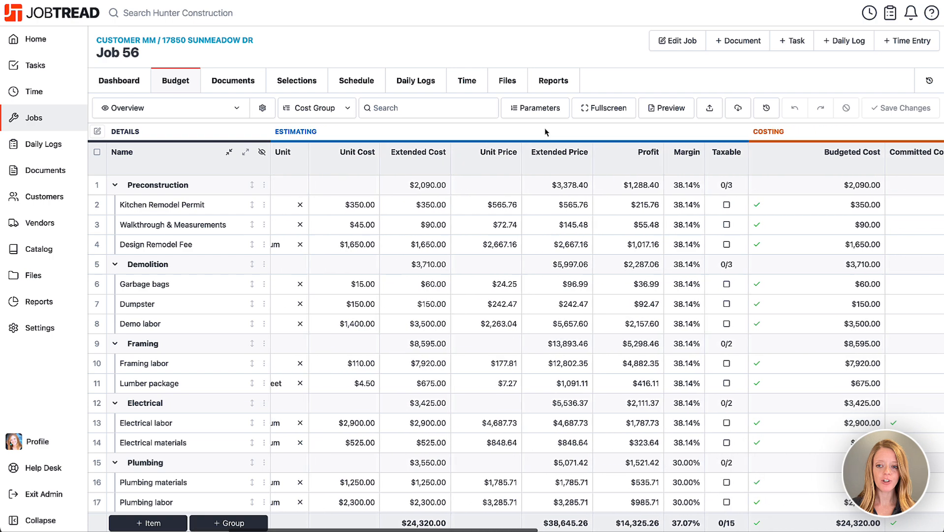
scroll(545, 132, right, 4)
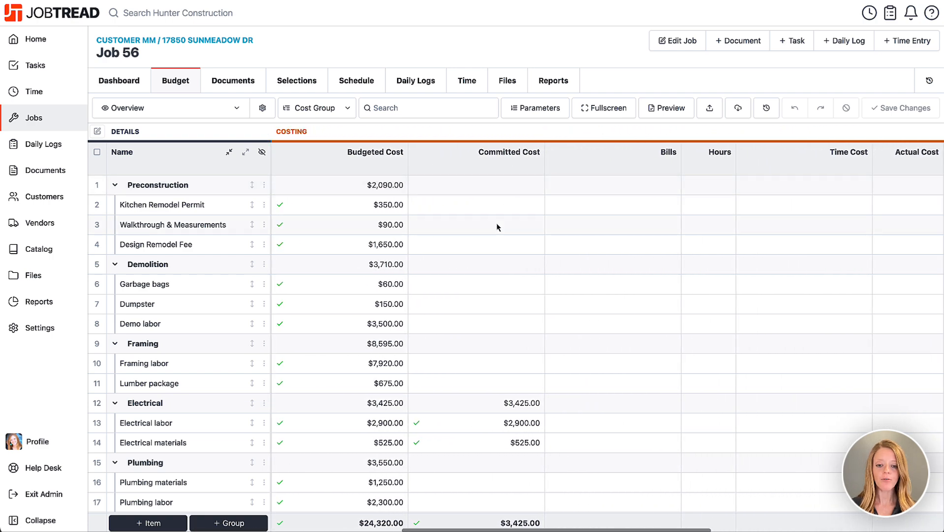
scroll(493, 421, down, 2)
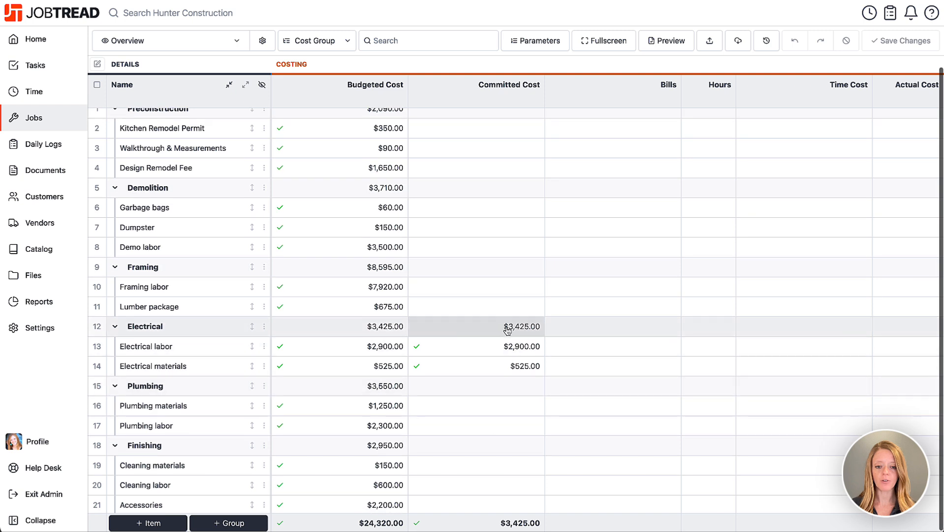
click(493, 351)
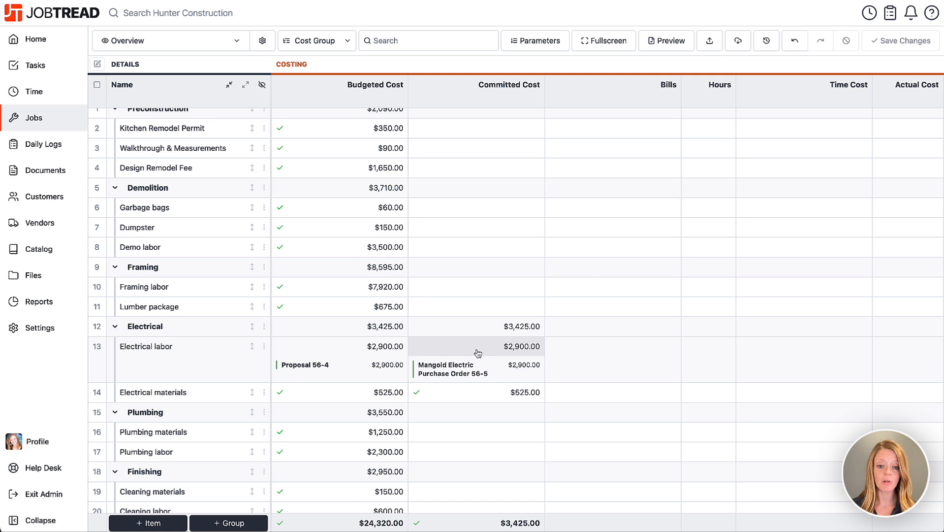
click(478, 353)
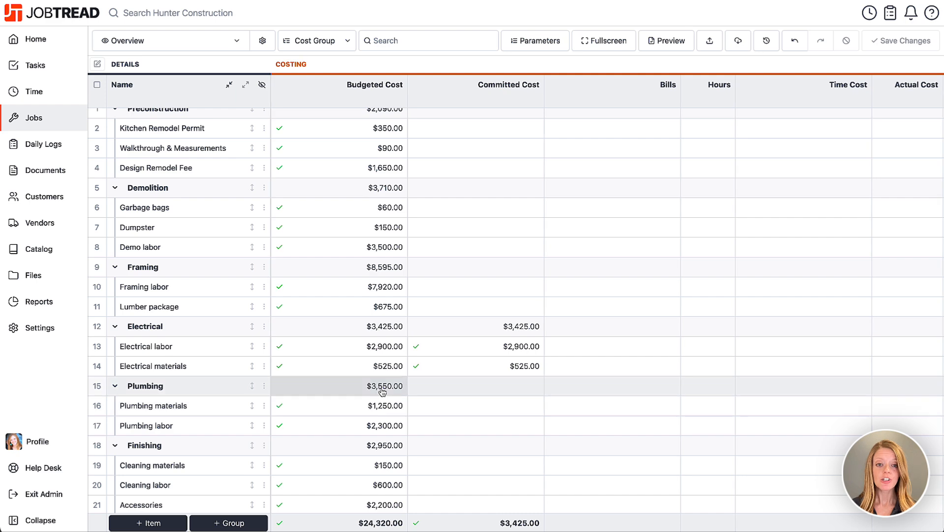
Step: Create a vendor order from AR Perry Plumbing & Heating's submitted bid request, using the Purchase Order template
scroll(383, 391, up, 2)
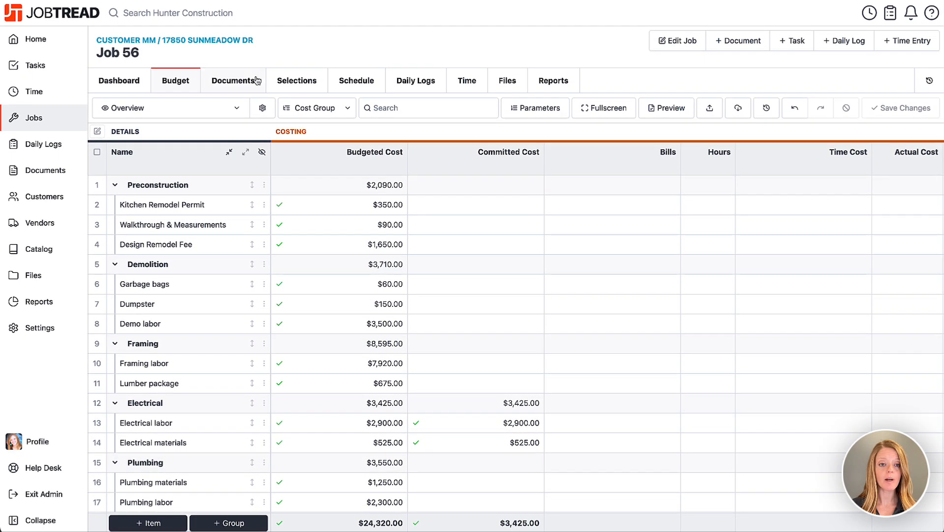
click(257, 80)
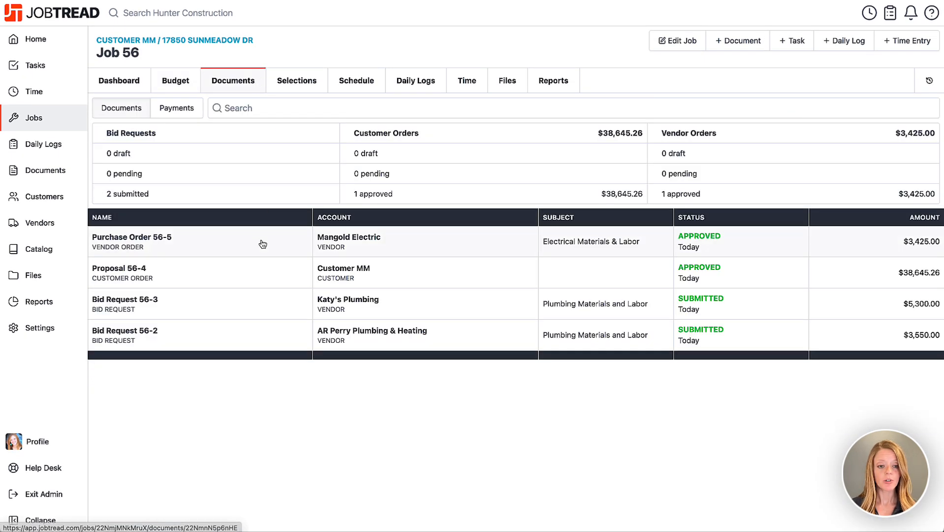
click(337, 341)
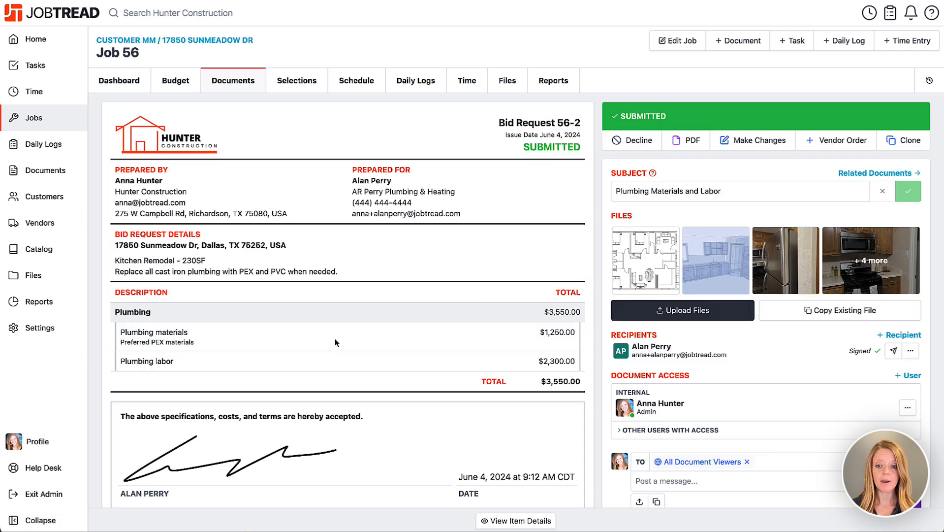
click(819, 143)
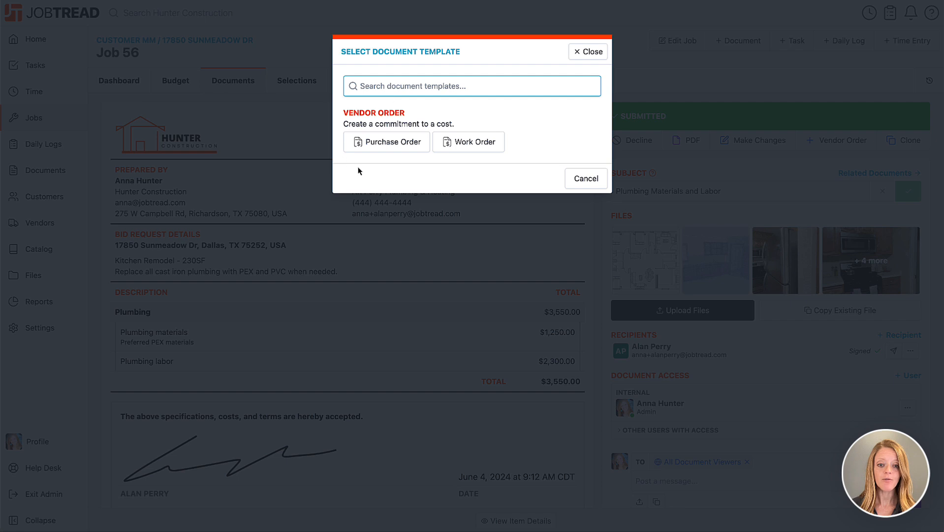
click(408, 149)
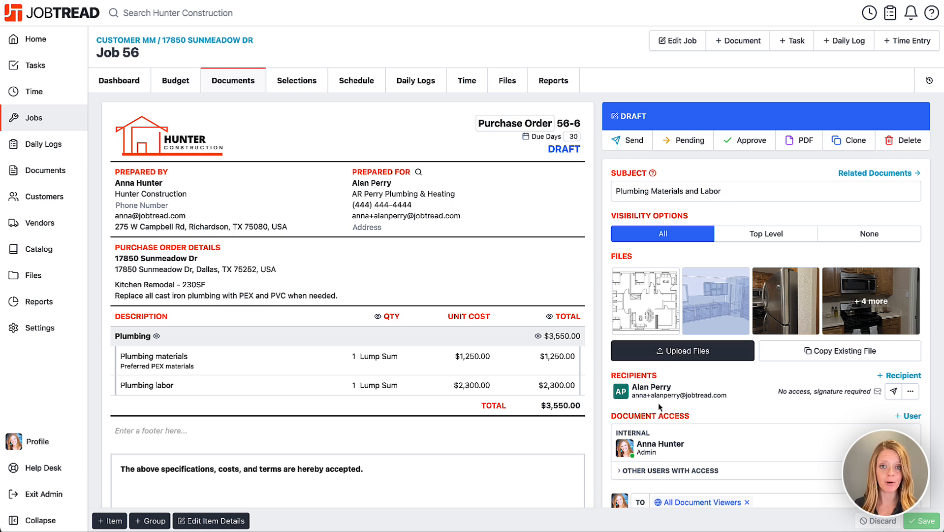
Step: Send the plumbing purchase order to the vendor contact with the email message "Congratulations, we would like to move forward!"
click(633, 141)
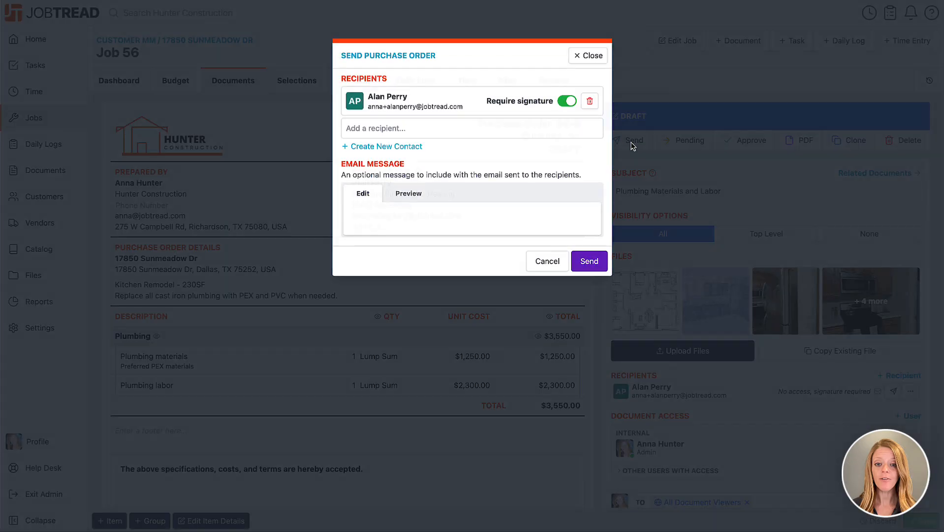
click(500, 202)
text(Congrat)
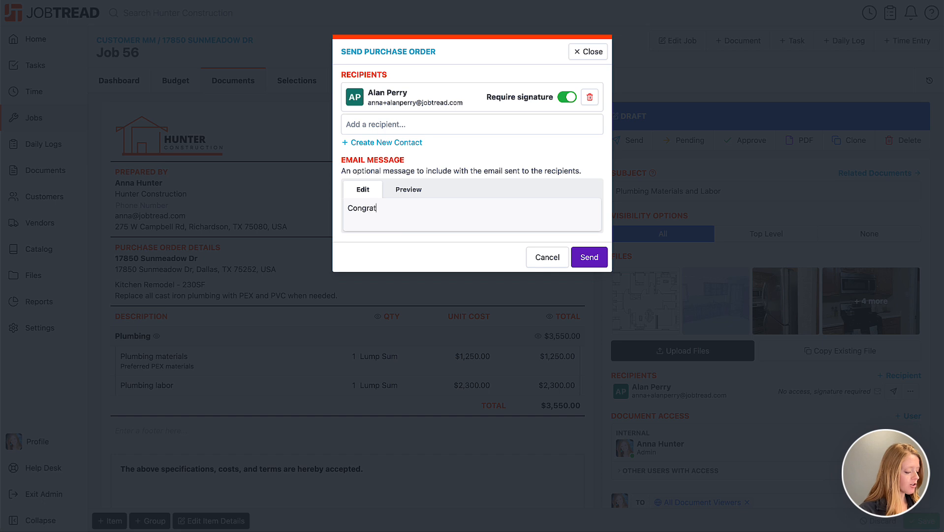
text(ulations, we )
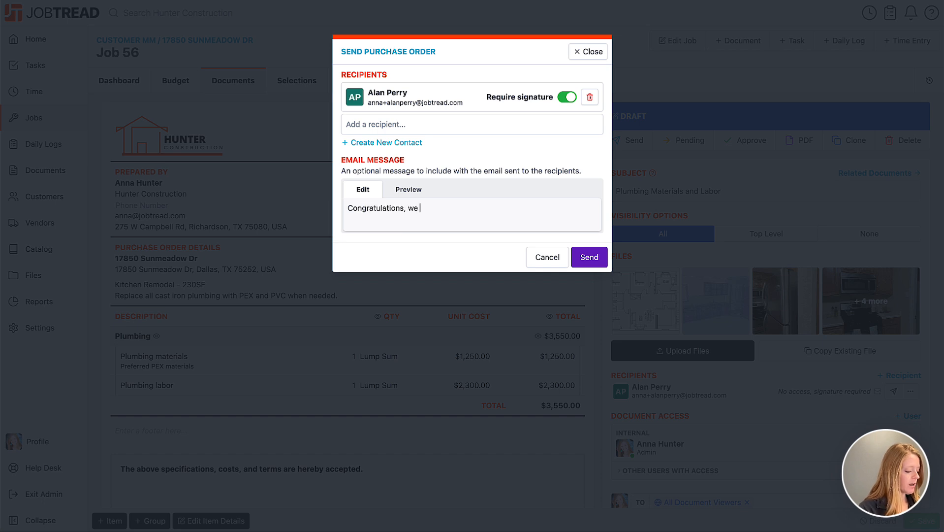
text(would like to hi)
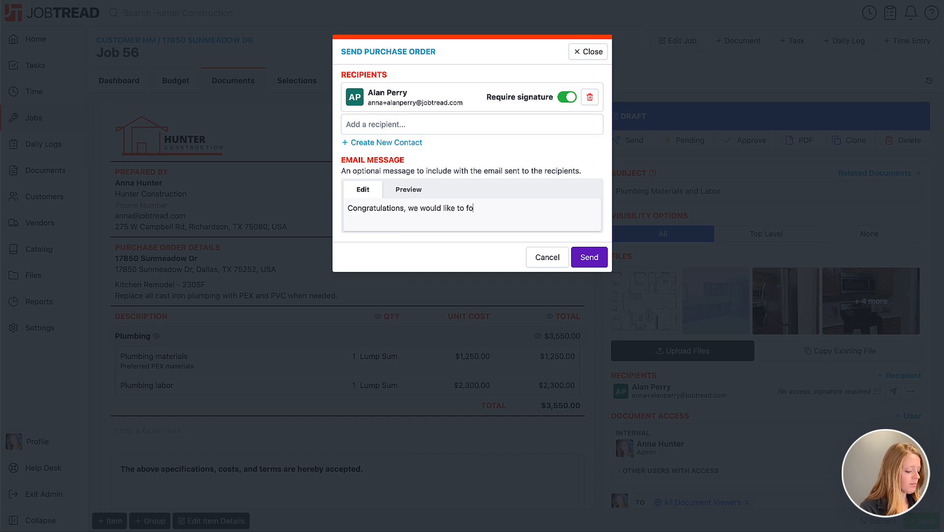
key(BackSpace)
key(BackSpace)
text(move forward!)
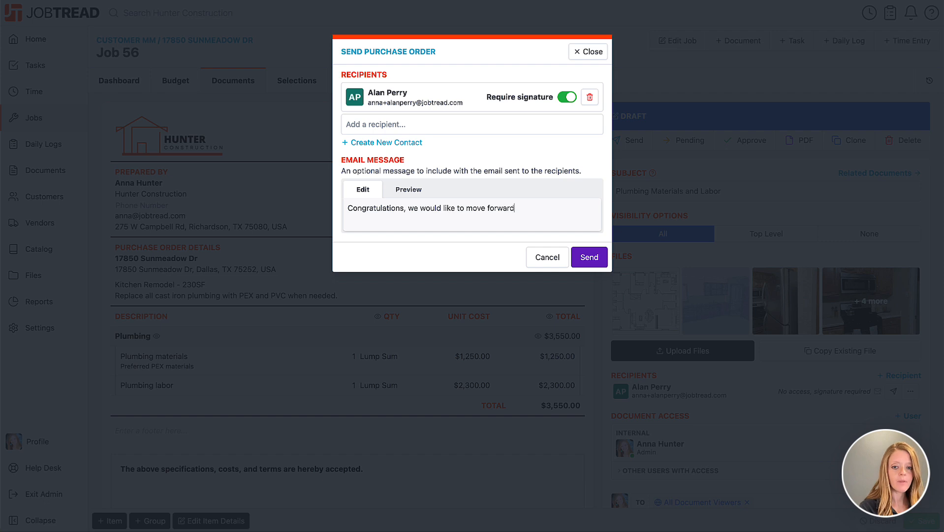
click(593, 260)
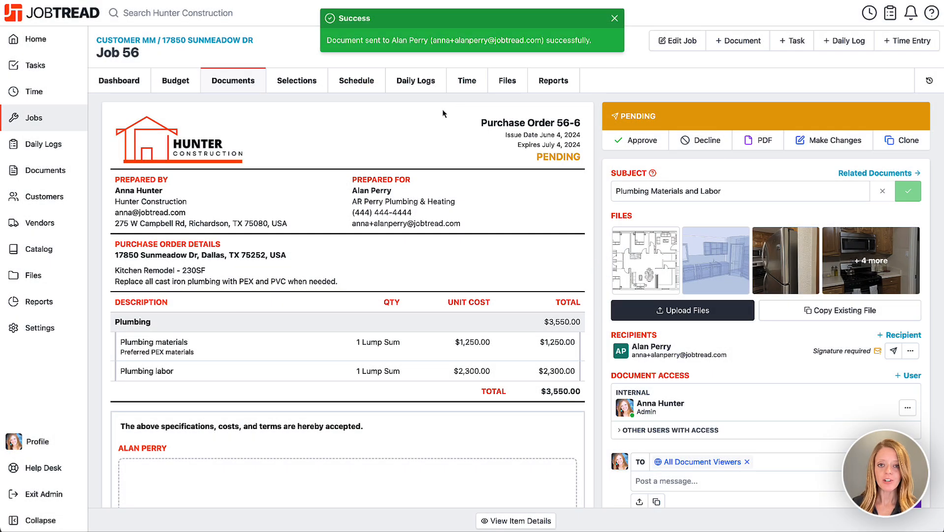
Step: Sign the AR Perry Plumbing & Heating purchase order in the vendor's signature area and approve it
scroll(420, 286, down, 4)
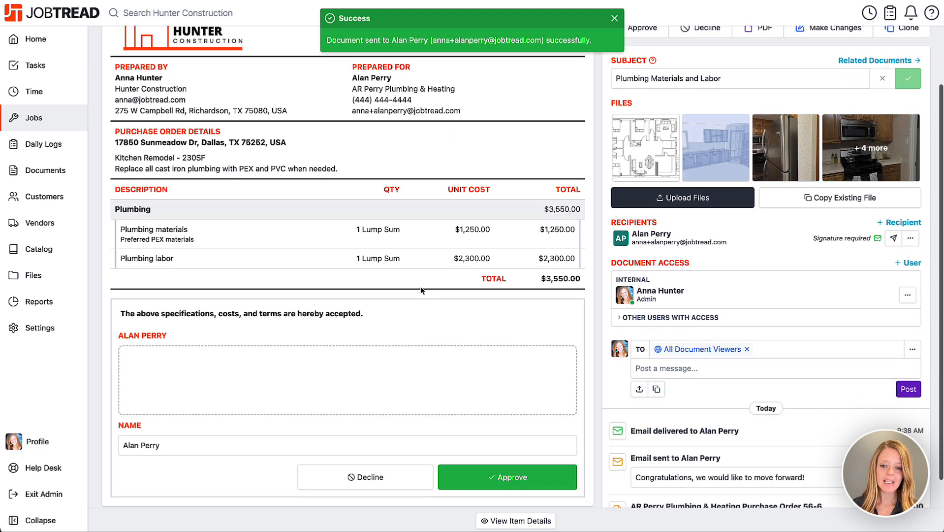
mouse_move(158, 335)
mouse_down()
mouse_move(204, 303)
mouse_move(266, 329)
mouse_move(344, 321)
mouse_up()
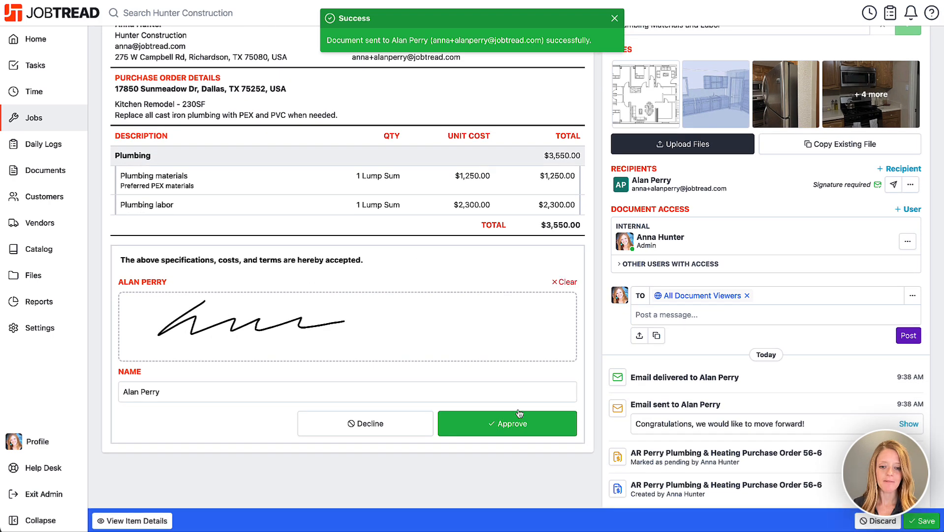
click(548, 415)
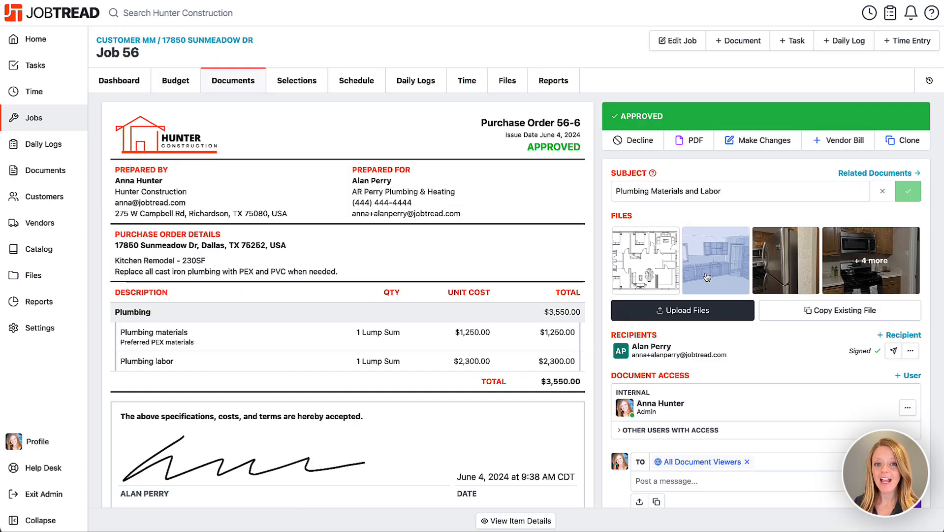